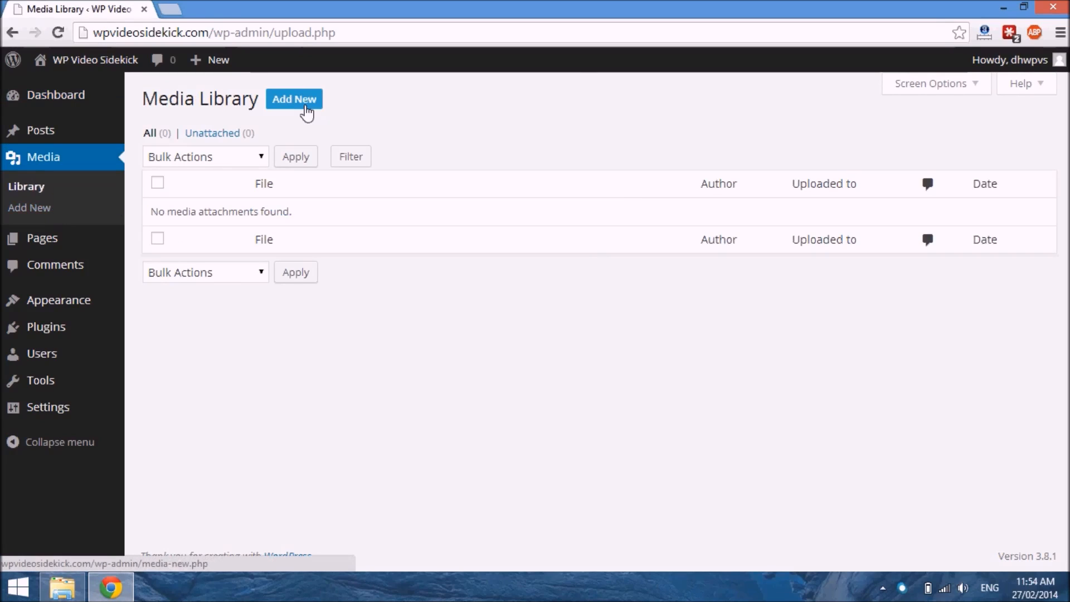
Upload the lights video and the testdoc Word document from the desktop by dropping them onto the new media uploader
left_click(305, 100)
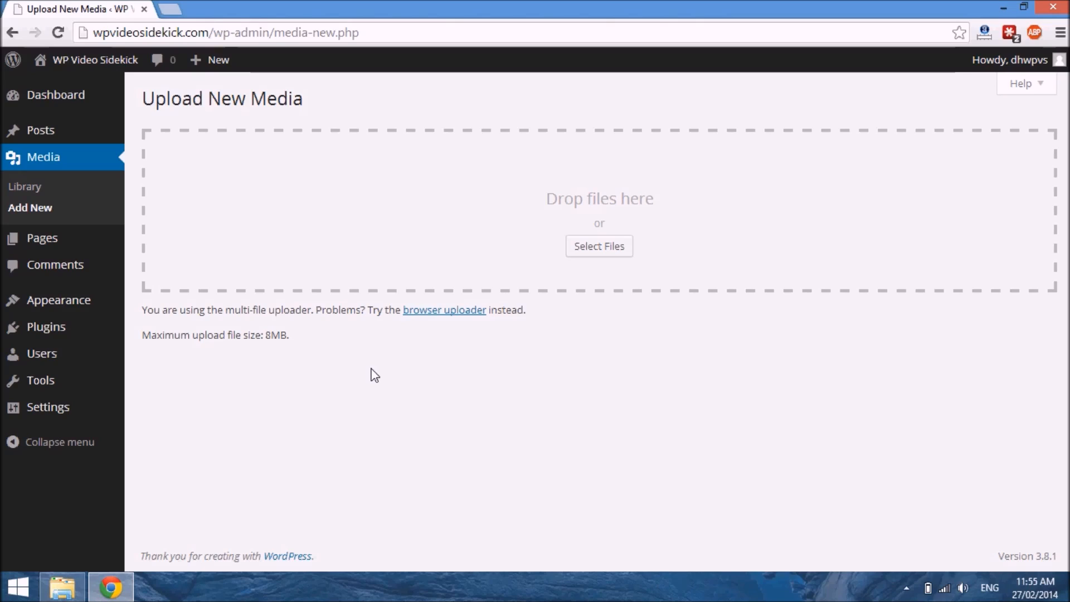
left_click(1024, 7)
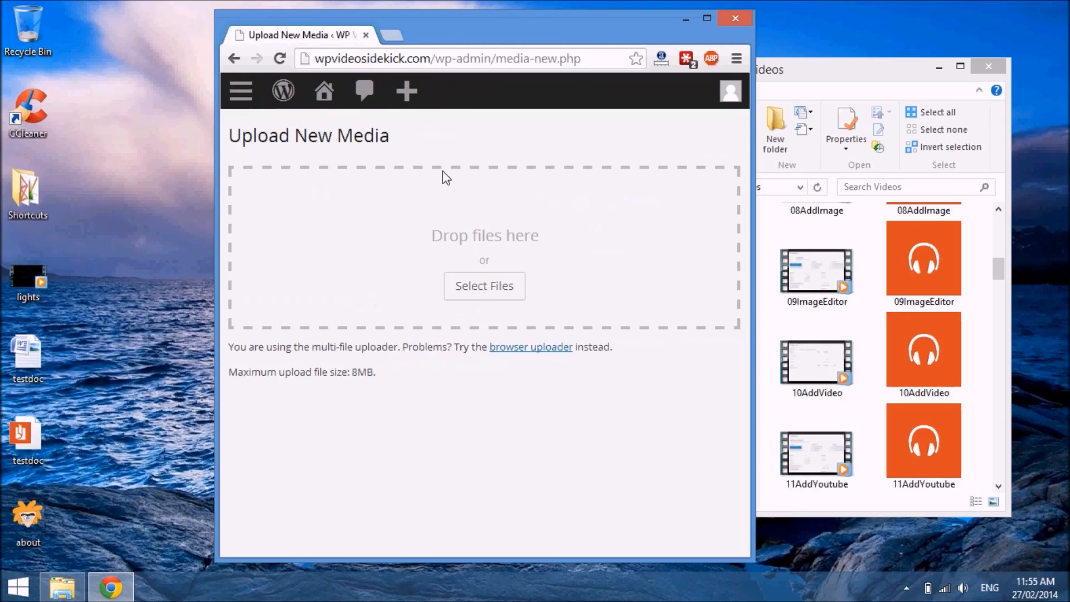
left_click_drag(28, 286, 427, 285)
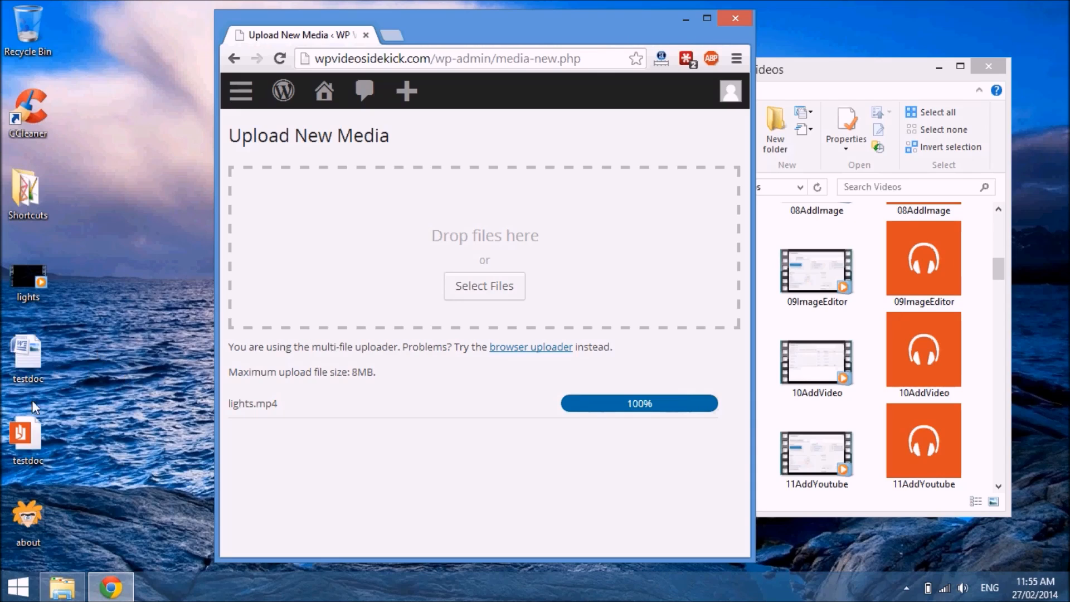
left_click_drag(39, 353, 408, 252)
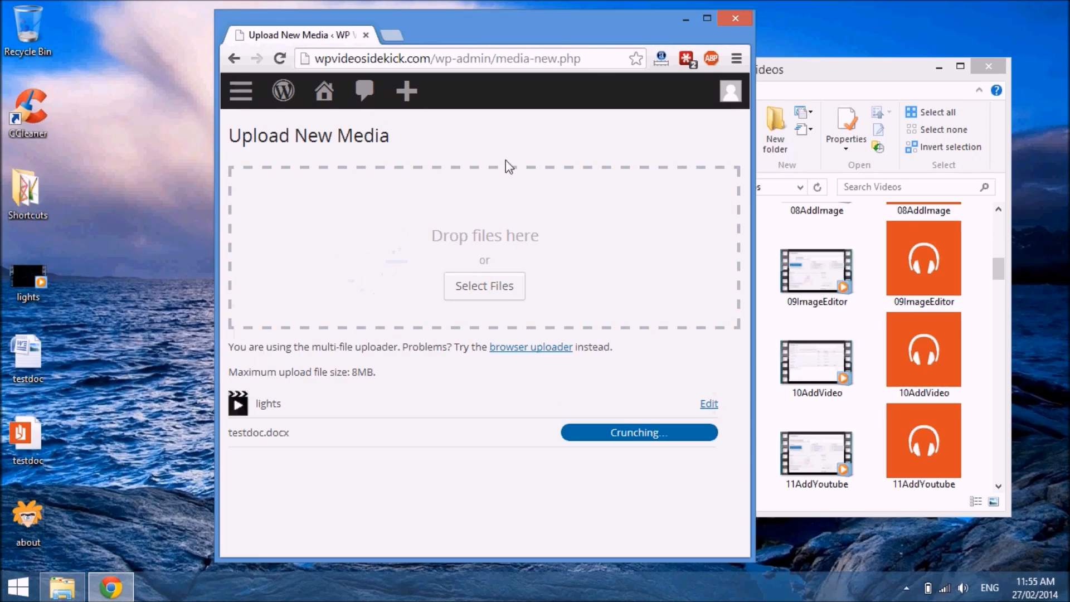
left_click(706, 18)
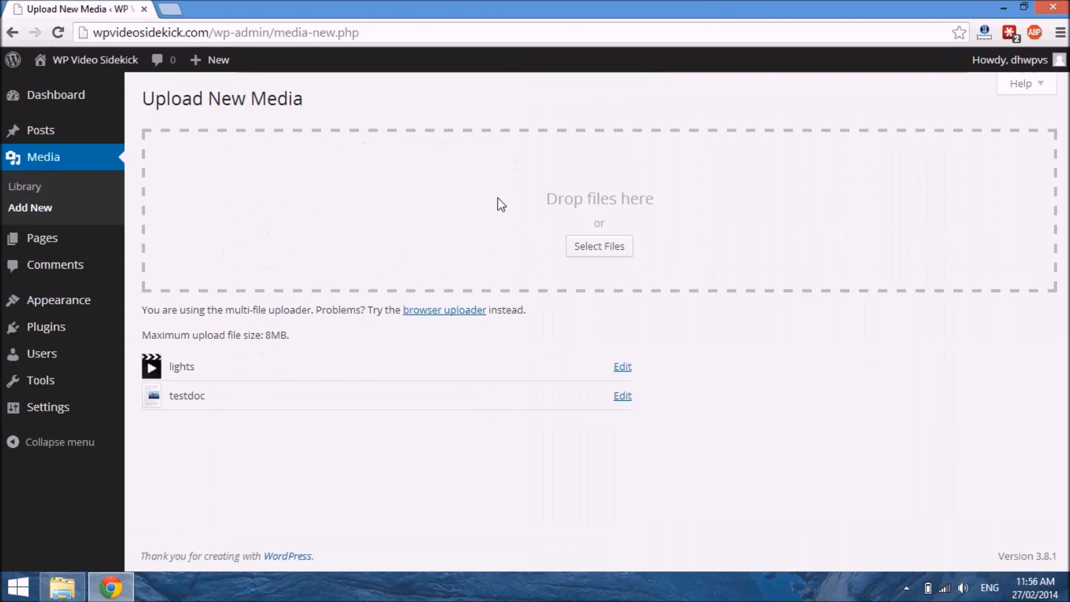
Upload the testdoc Word document from the Desktop folder using the uploader's file selection dialog
left_click(598, 252)
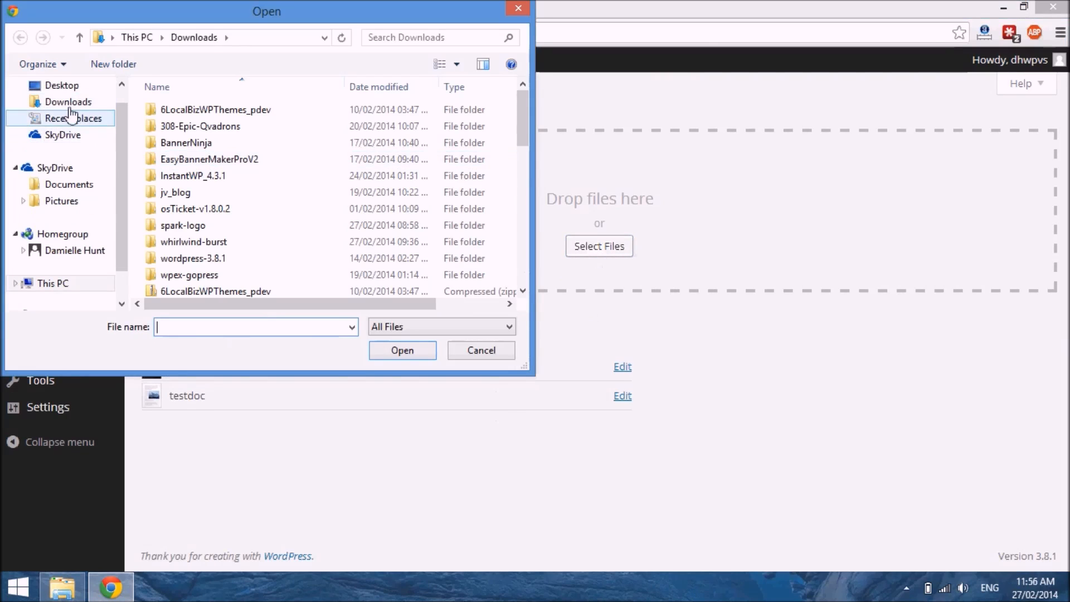
left_click(62, 85)
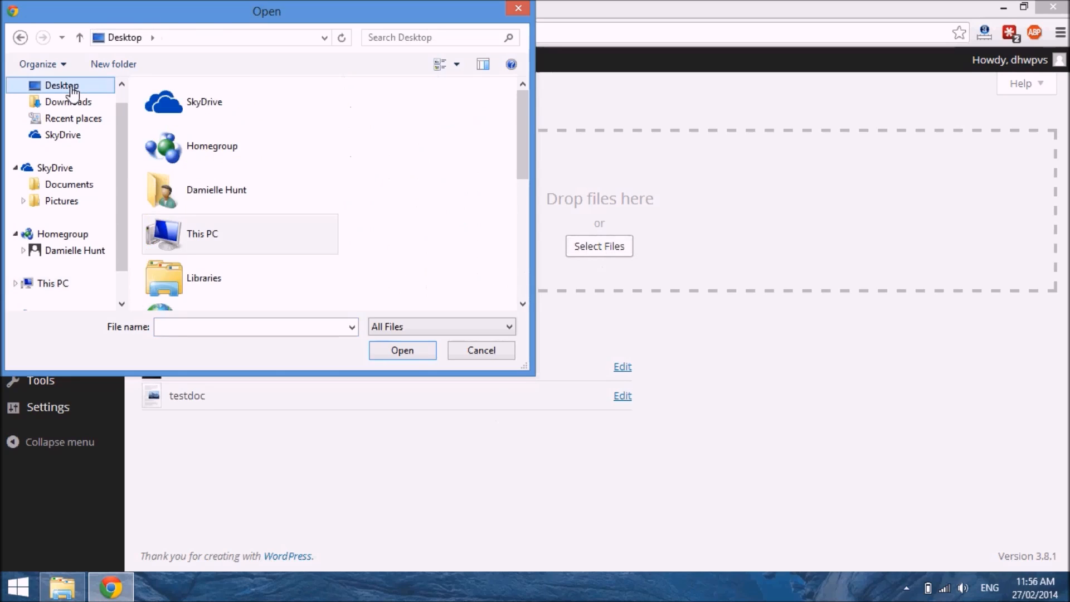
left_click_drag(523, 145, 523, 240)
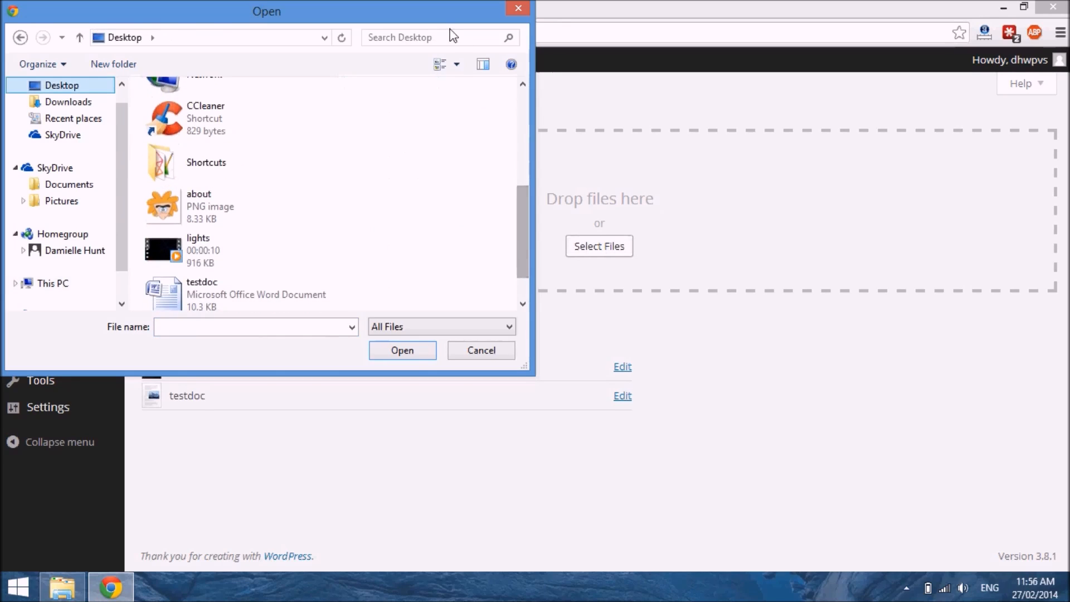
left_click_drag(439, 14, 735, 63)
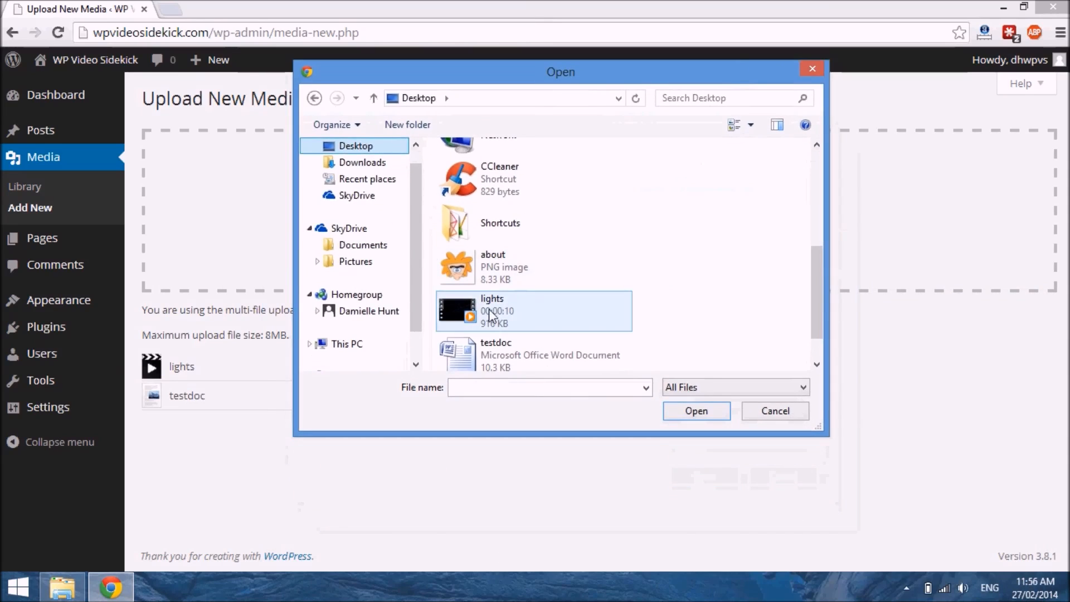
left_click(471, 359)
left_click(692, 415)
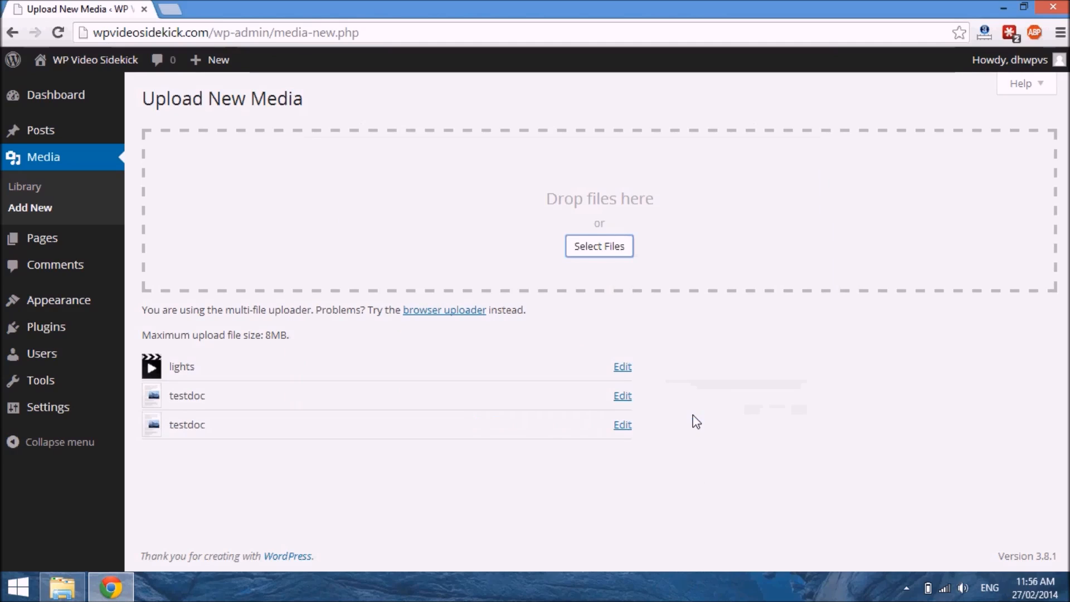
Upload the about PNG image from the Desktop folder through the file selection dialog
left_click(607, 260)
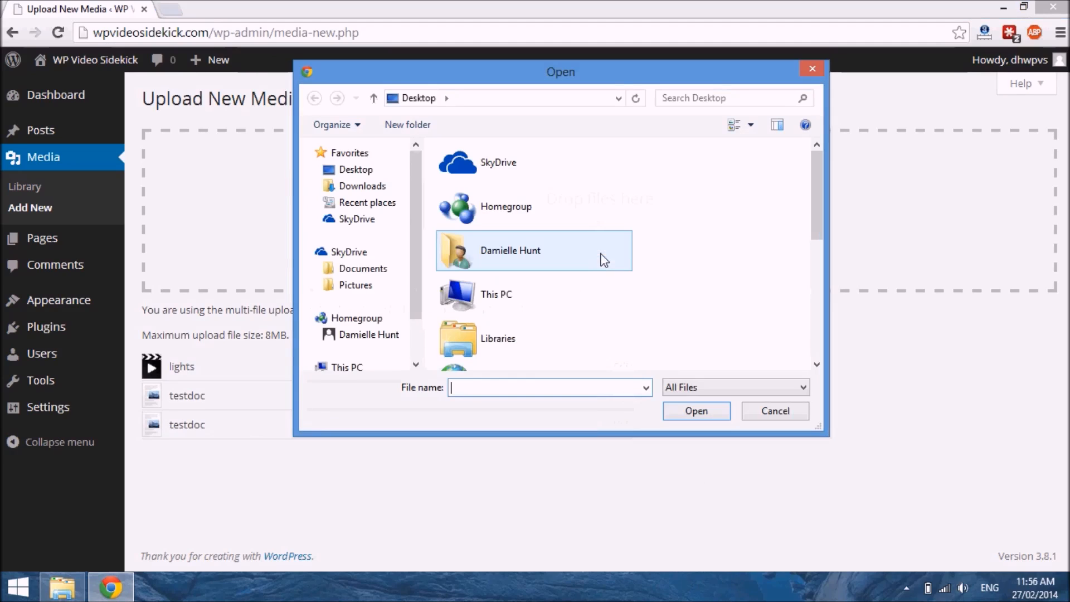
left_click_drag(817, 223, 819, 320)
left_click(500, 229)
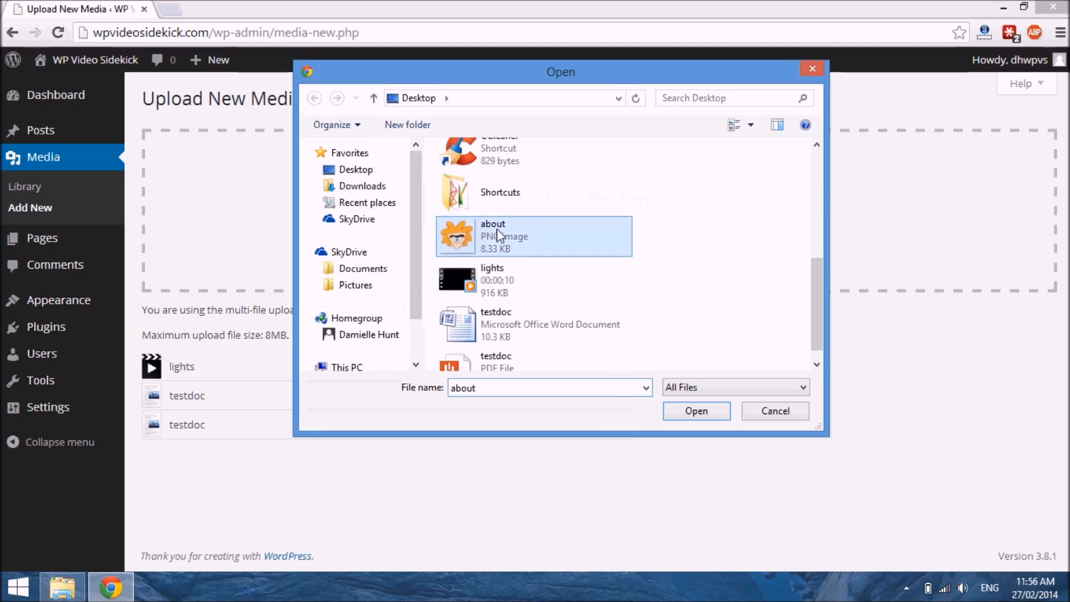
left_click(701, 409)
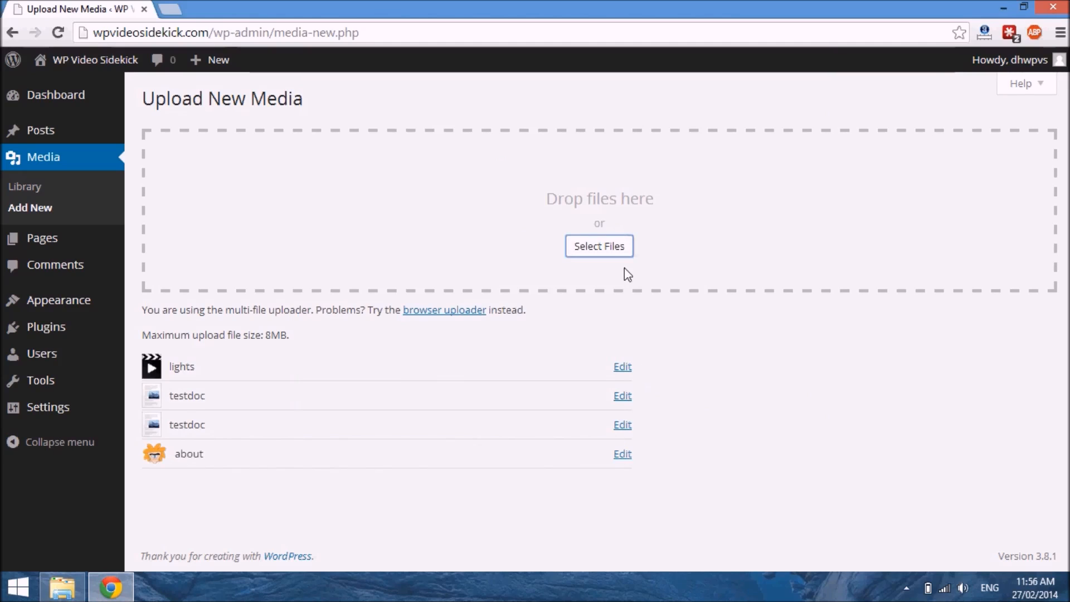
Upload the testdoc PDF file from the Desktop folder through the file selection dialog
left_click(615, 256)
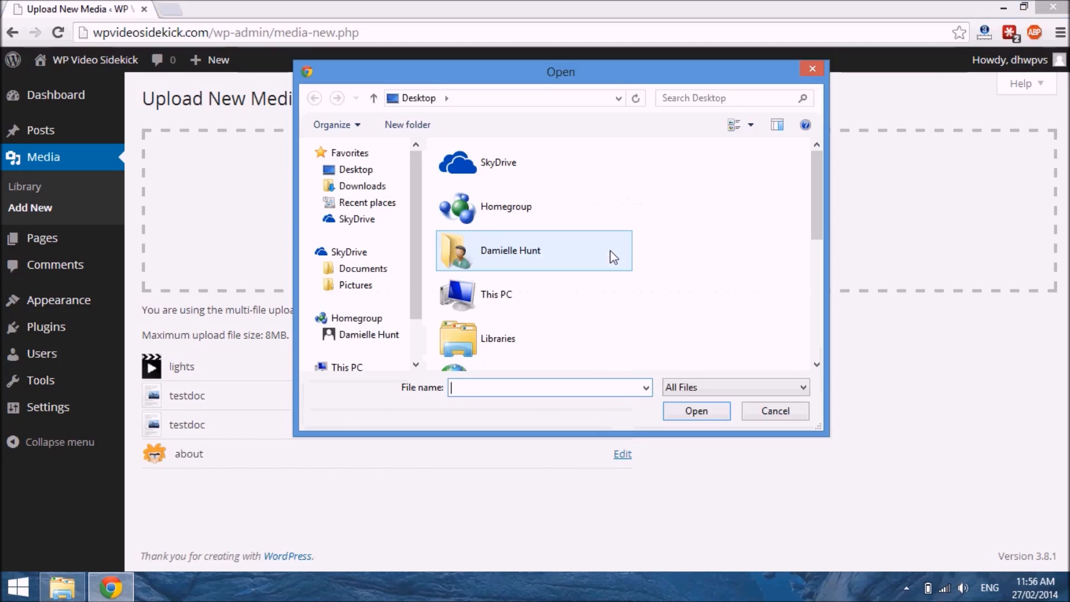
left_click_drag(812, 189, 814, 333)
left_click(505, 356)
left_click(695, 412)
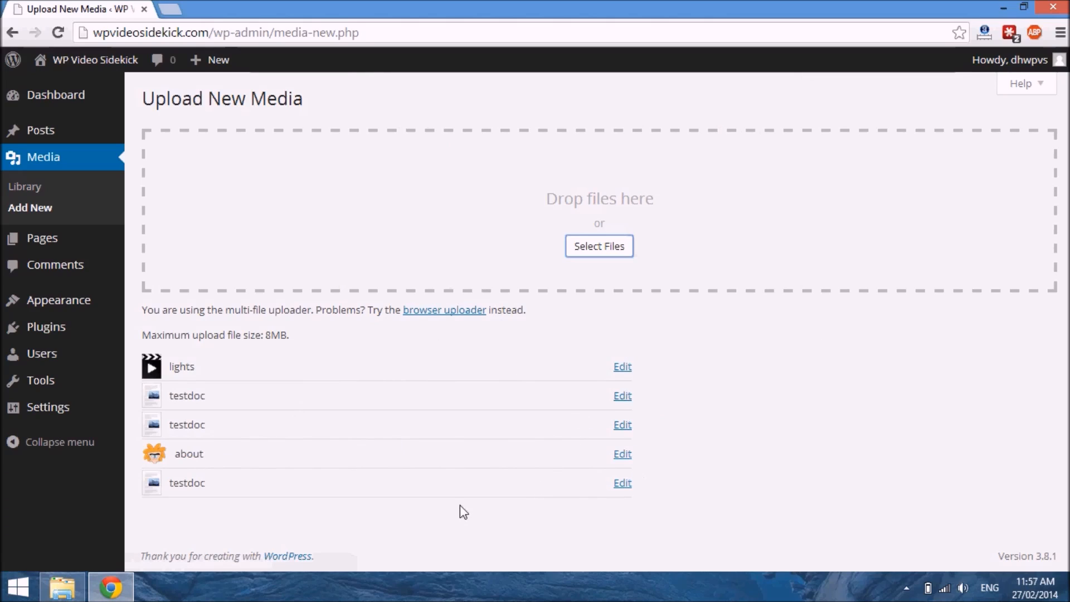
Open the uploaded about image for editing and view its attachment page before returning to the edit page
left_click(625, 456)
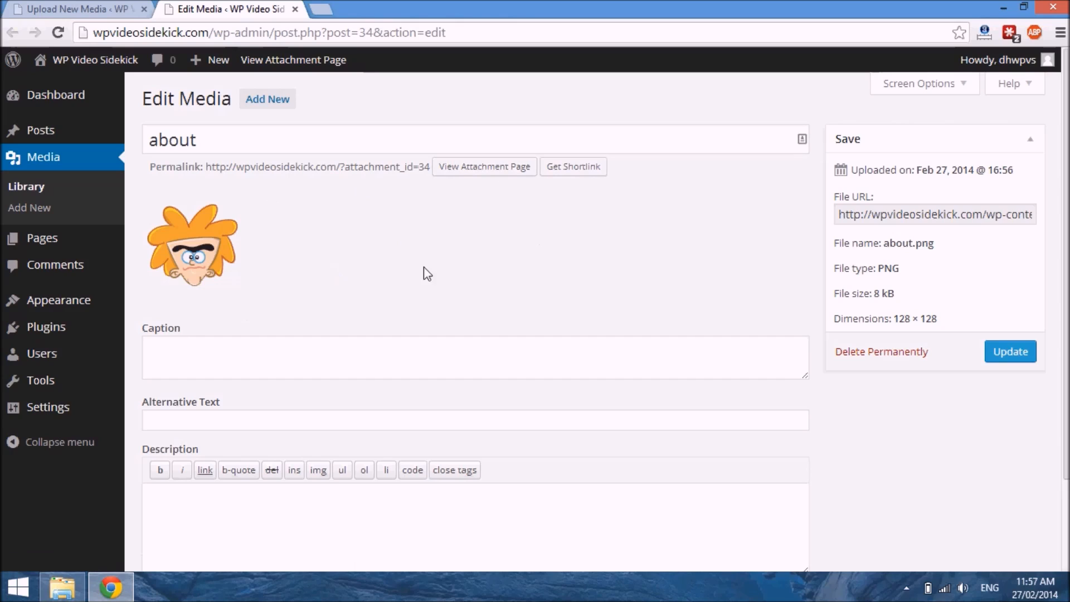
left_click(495, 170)
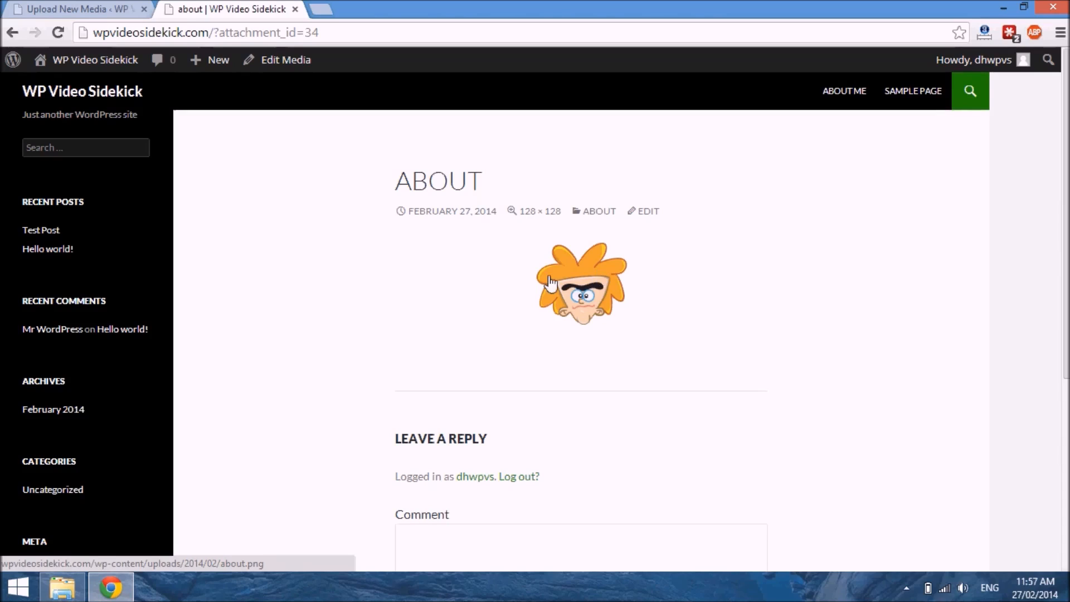
left_click(12, 33)
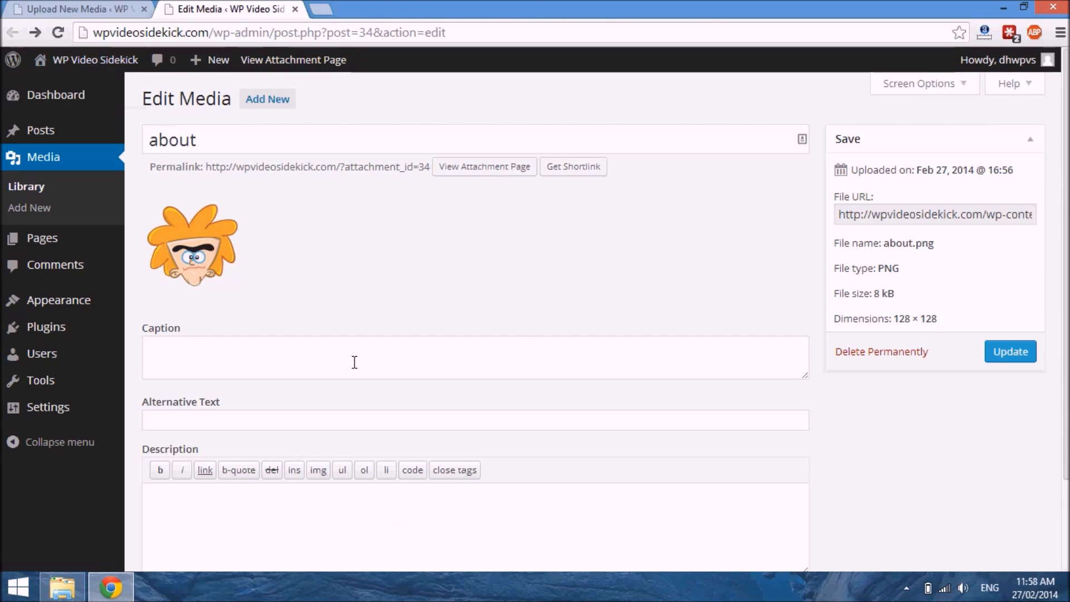
Enter "My Name" as the caption of the about image and move on to its alternative text
left_click(330, 358)
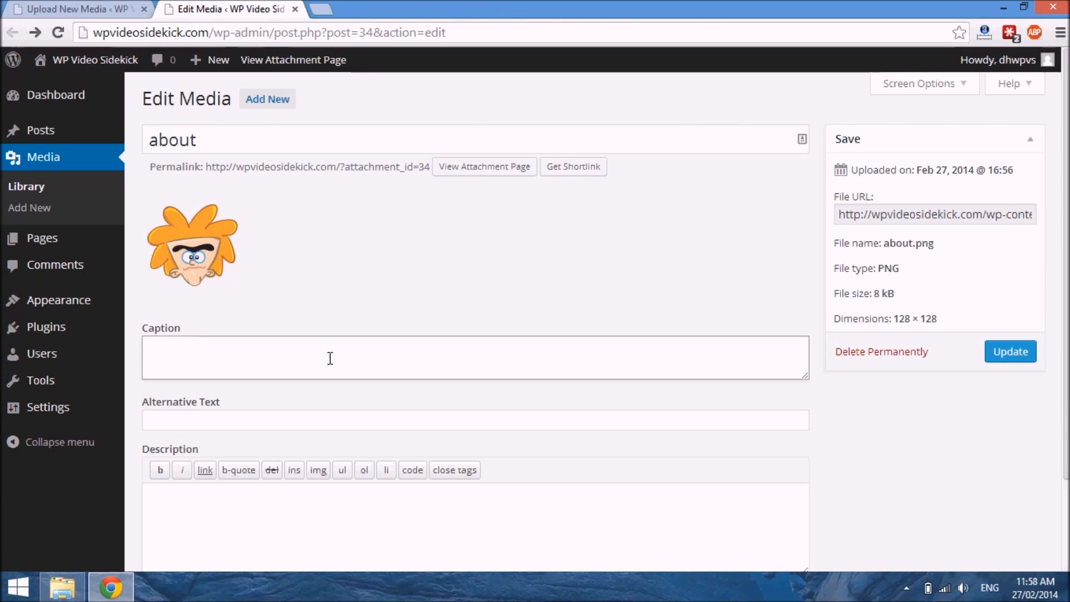
type("My Name")
left_click(268, 425)
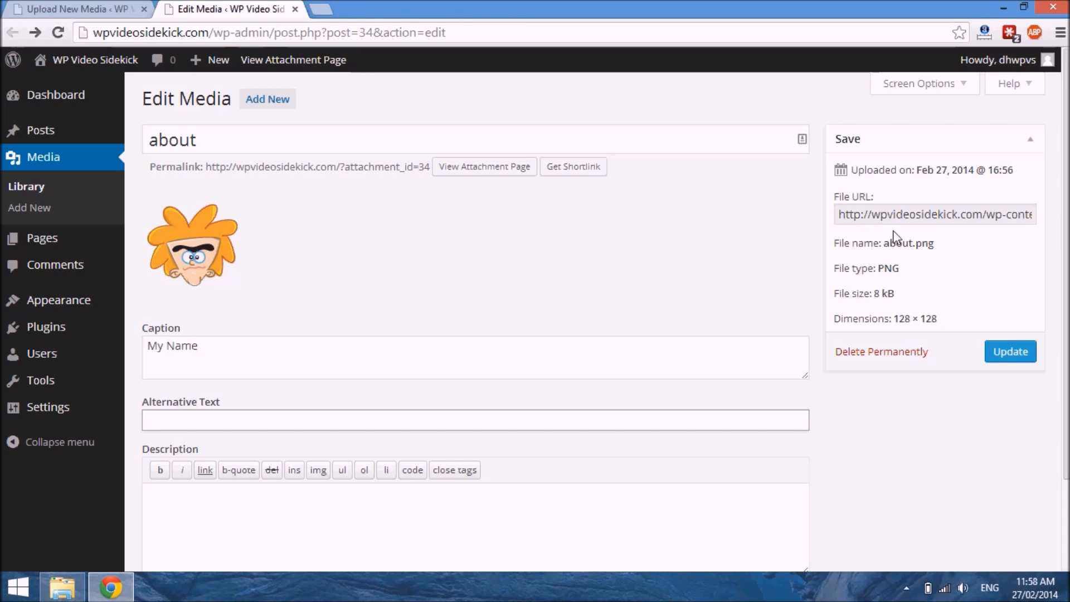
Copy the complete file URL of the about.png image
left_click(877, 223)
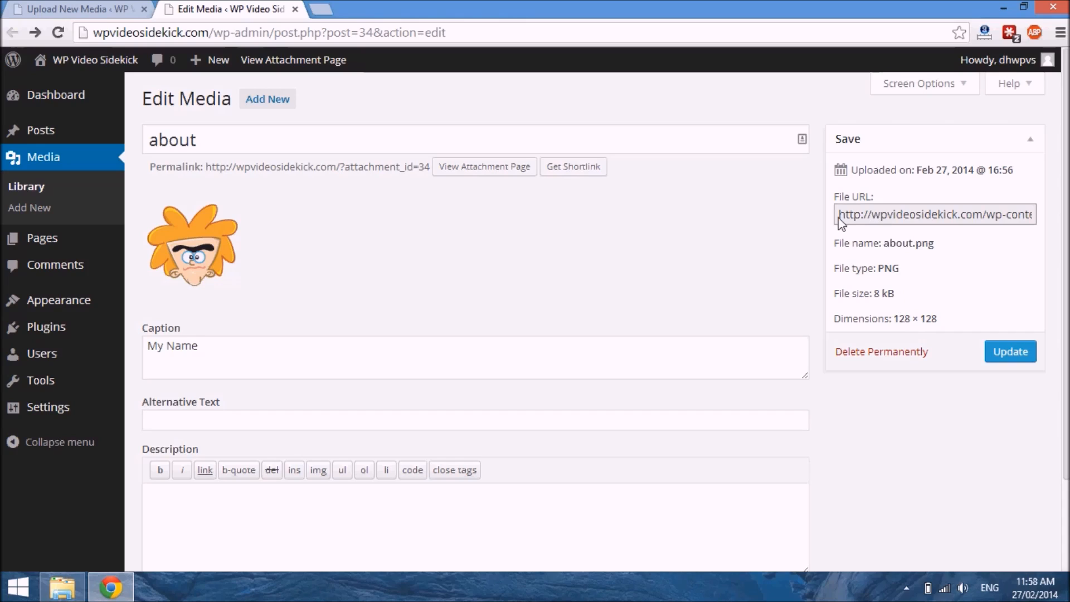
left_click_drag(837, 220, 1051, 225)
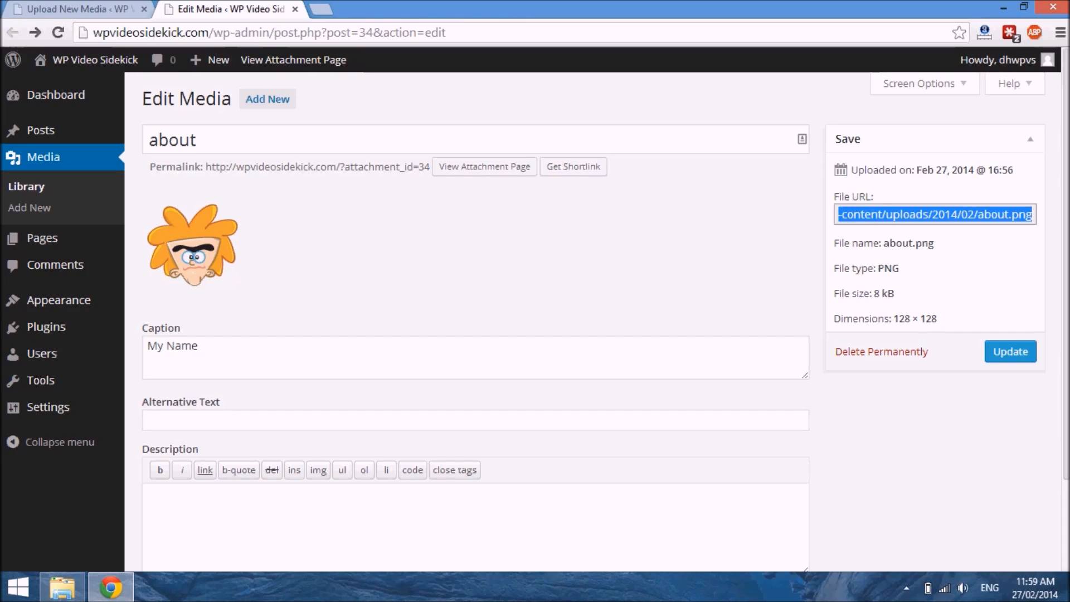
right_click(1014, 223)
left_click(791, 285)
Check the copied image URL in a new browser tab and return to the about image's edit page
left_click(321, 9)
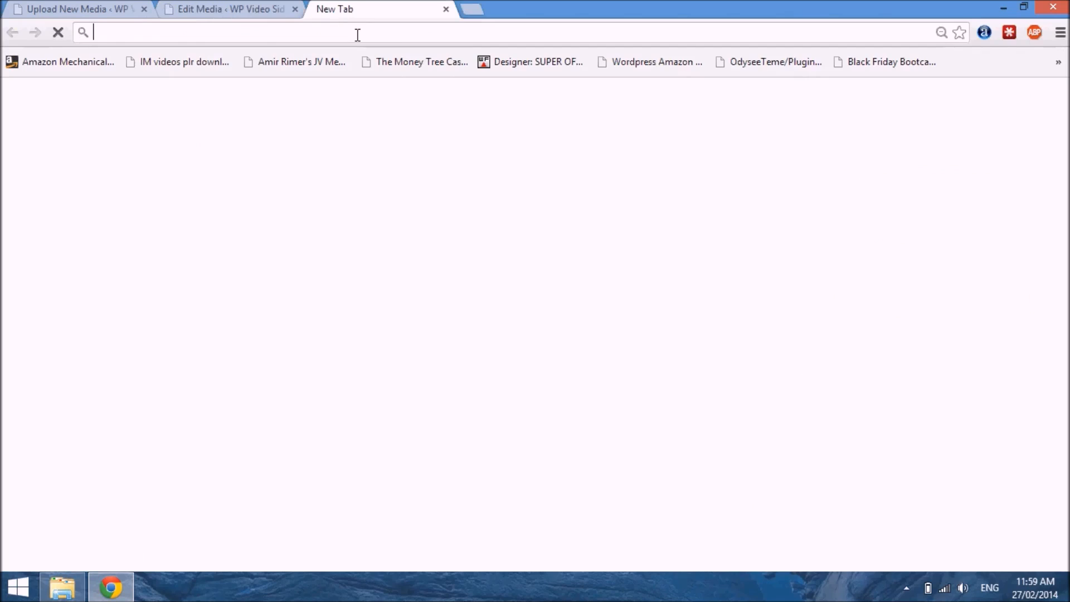
key("ctrl+v")
key("Return")
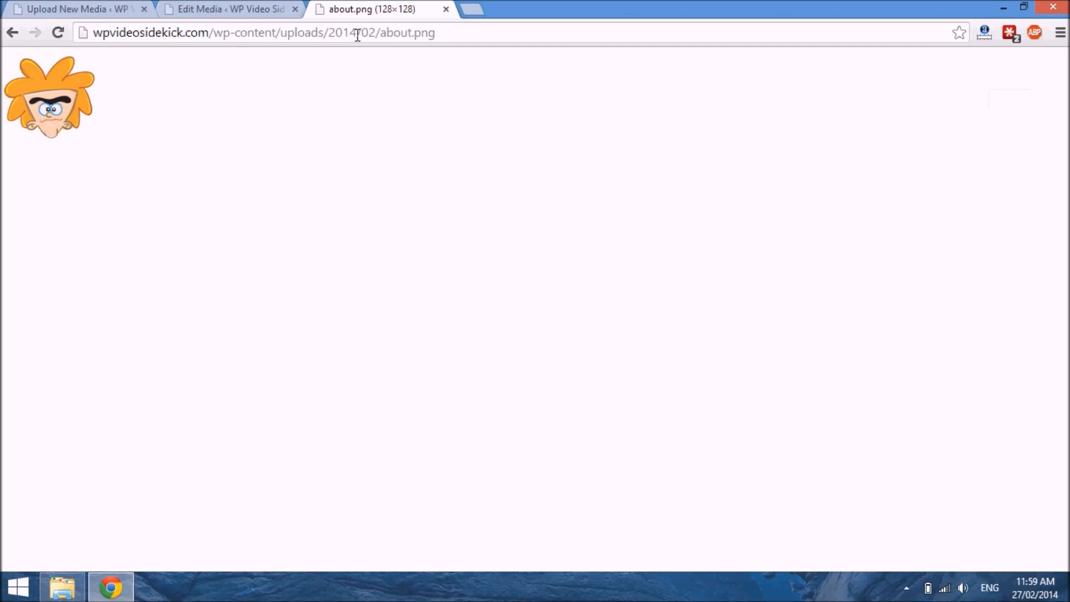
left_click(223, 10)
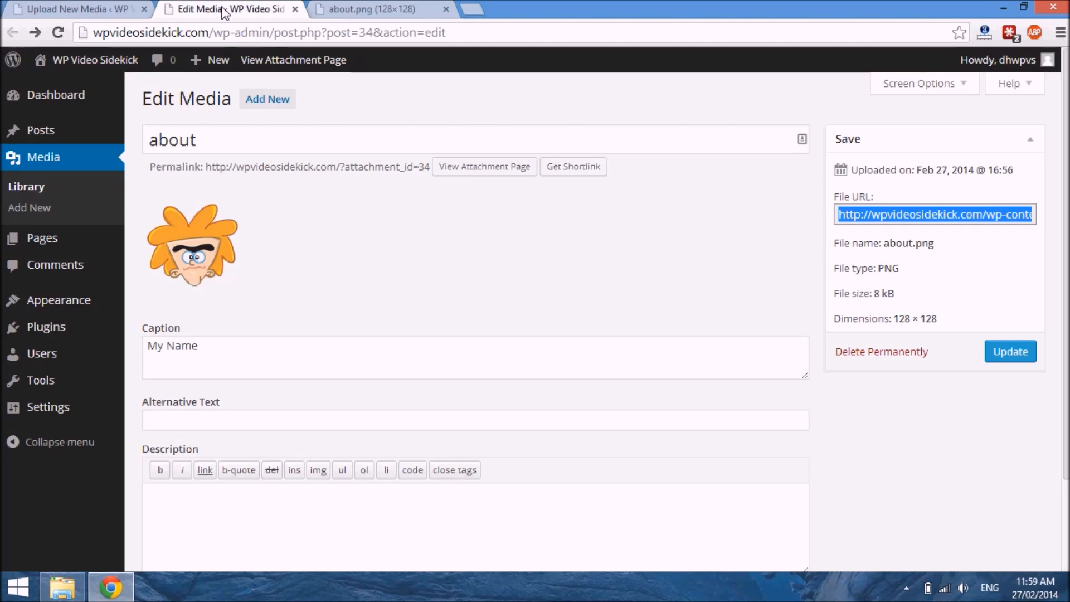